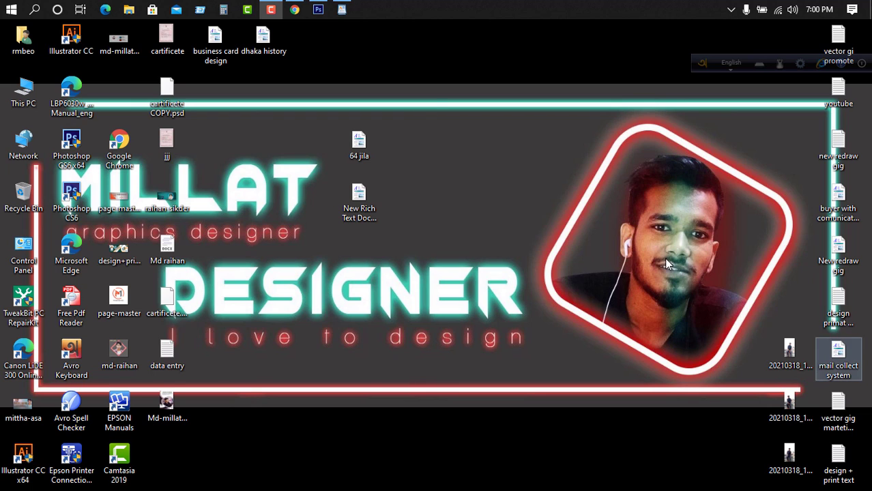
Open the WordPad channel notes and highlight the channel name line and the channel tag list for review.
{"action": "left_click", "coordinate": [341, 10]}
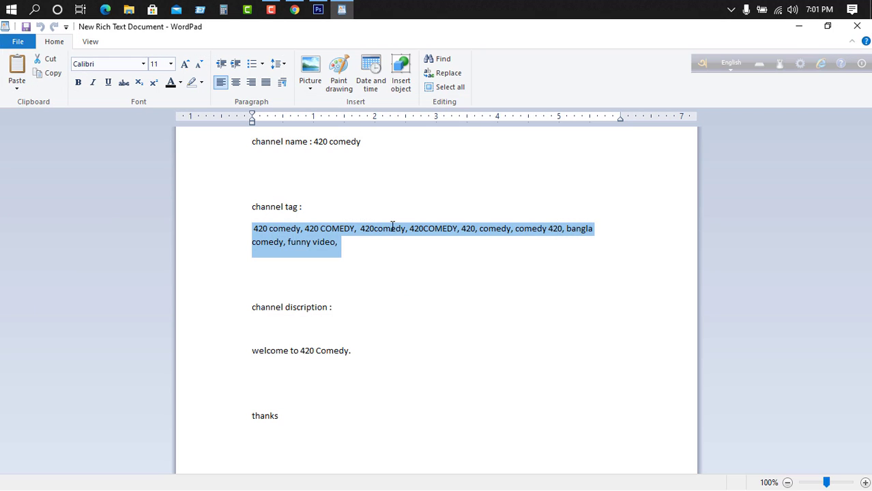
{"action": "left_click_drag", "start_coordinate": [403, 142], "coordinate": [239, 152]}
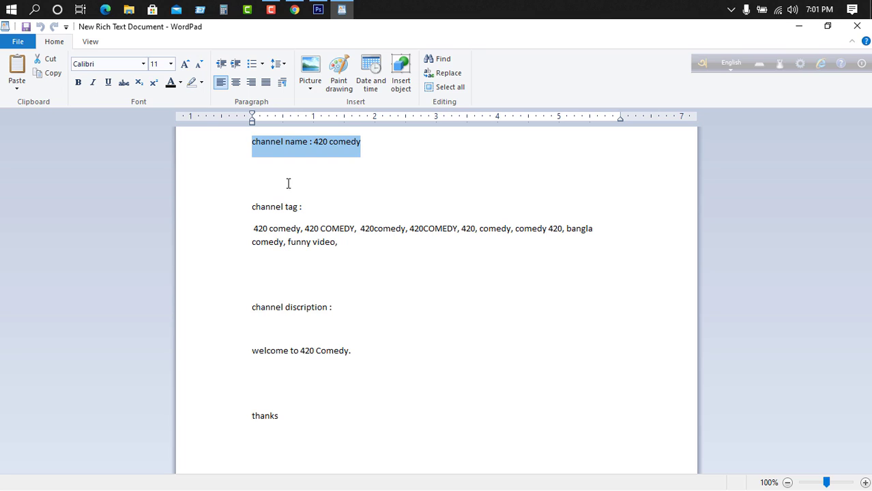
{"action": "left_click", "coordinate": [356, 270]}
{"action": "triple_click", "coordinate": [387, 238]}
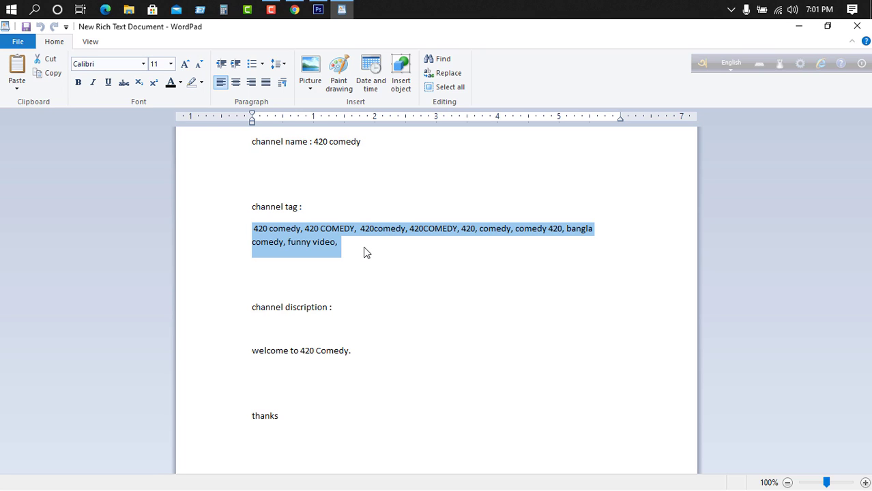
{"action": "left_click_drag", "start_coordinate": [351, 246], "coordinate": [270, 233]}
{"action": "left_click", "coordinate": [354, 253]}
{"action": "left_click_drag", "start_coordinate": [339, 243], "coordinate": [244, 233]}
{"action": "left_click", "coordinate": [346, 249]}
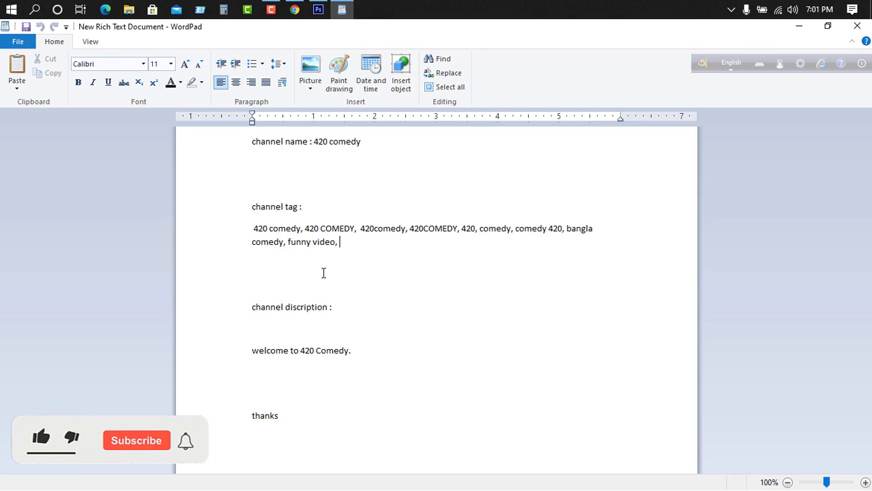
Examine the channel description section of the notes, from the welcome line to the closing thanks.
{"action": "left_click", "coordinate": [340, 308]}
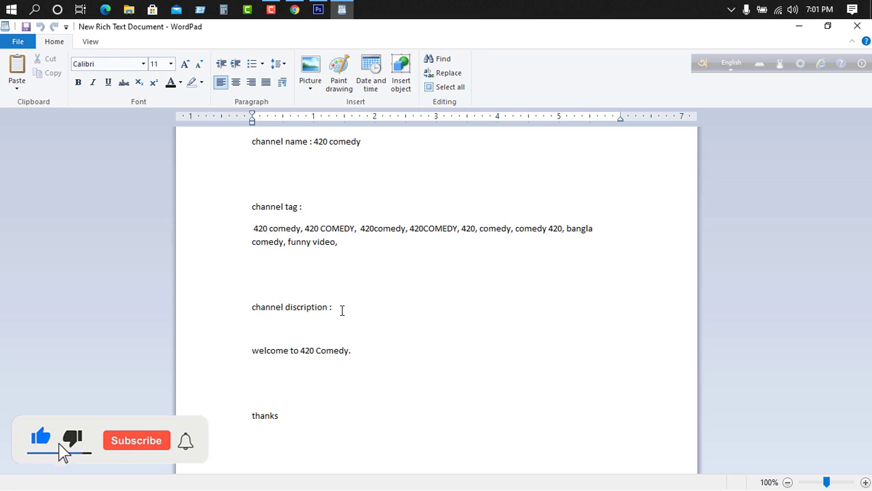
{"action": "left_click_drag", "start_coordinate": [359, 351], "coordinate": [270, 357]}
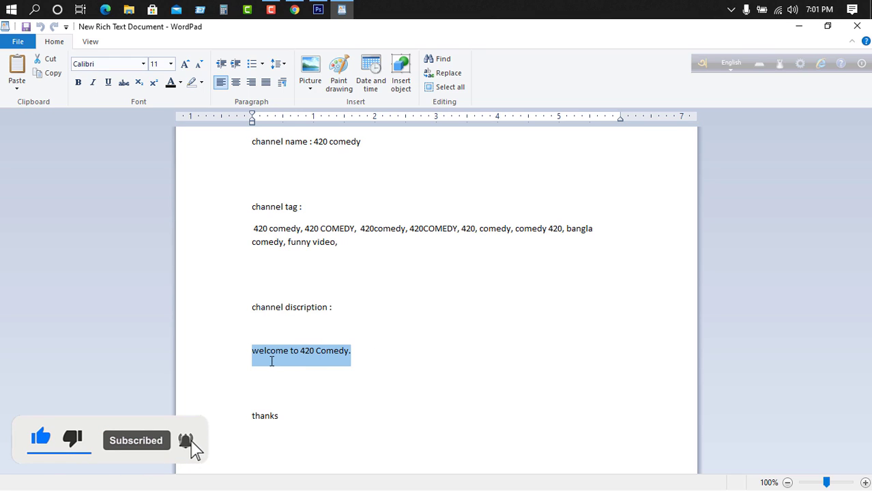
{"action": "left_click", "coordinate": [369, 356]}
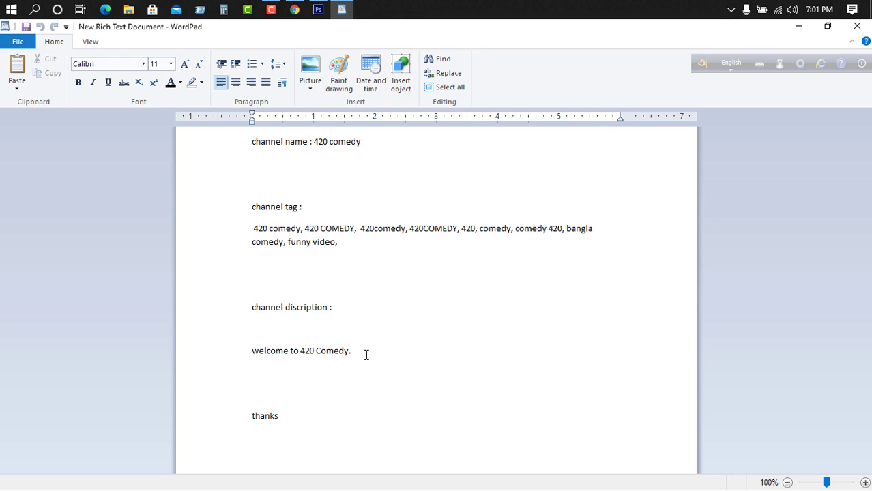
{"action": "left_click_drag", "start_coordinate": [401, 351], "coordinate": [459, 377]}
{"action": "left_click", "coordinate": [338, 417]}
Switch to YouTube in Chrome, go to the account's own channel page and open its channel customisation.
{"action": "left_click", "coordinate": [294, 10]}
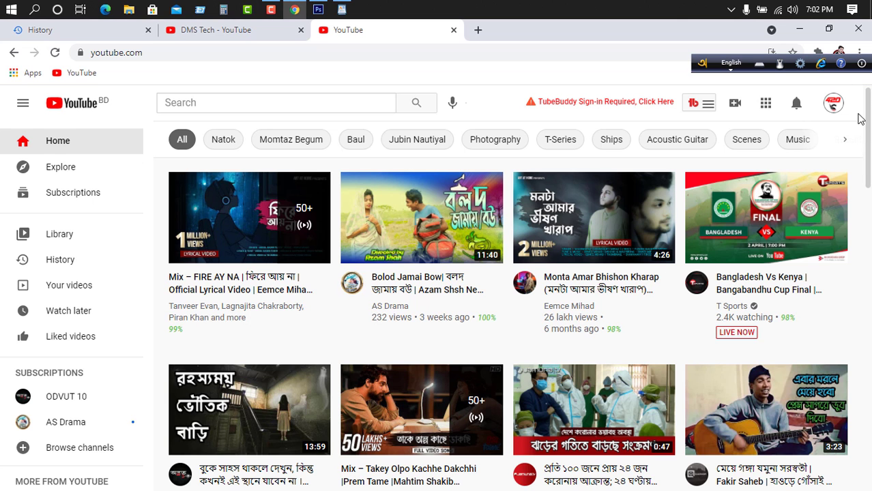
{"action": "left_click", "coordinate": [833, 103]}
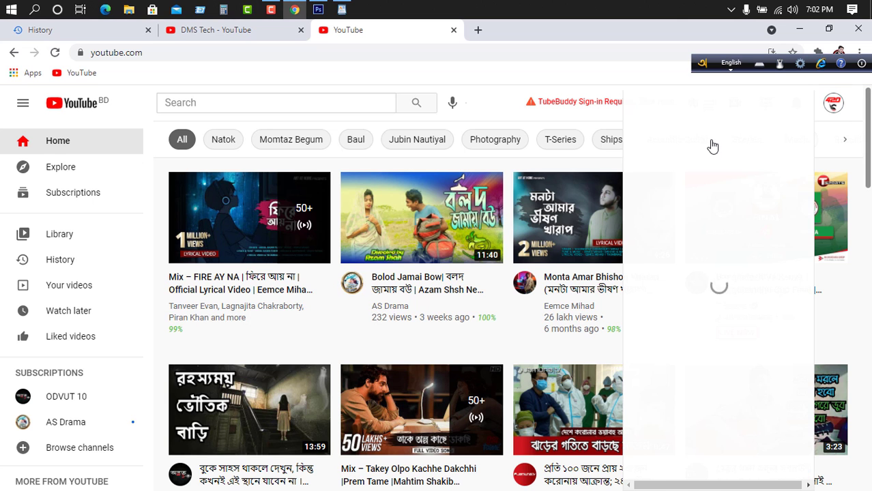
{"action": "left_click", "coordinate": [685, 168]}
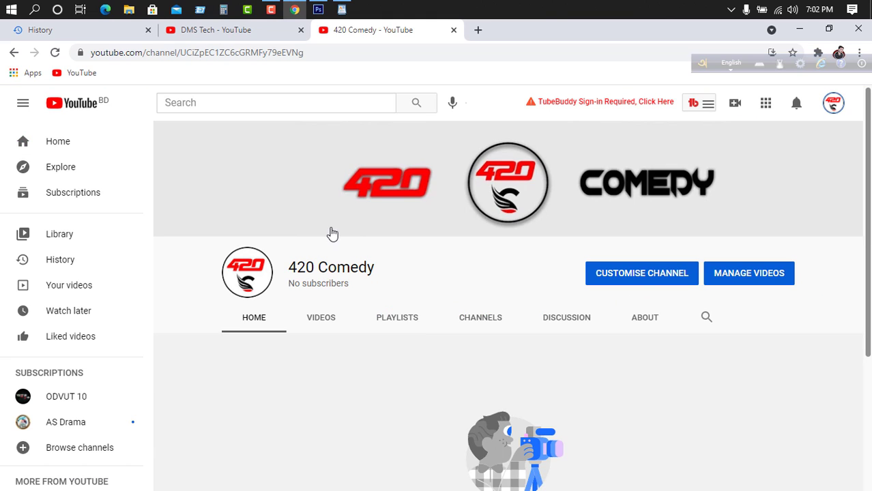
{"action": "left_click", "coordinate": [637, 274]}
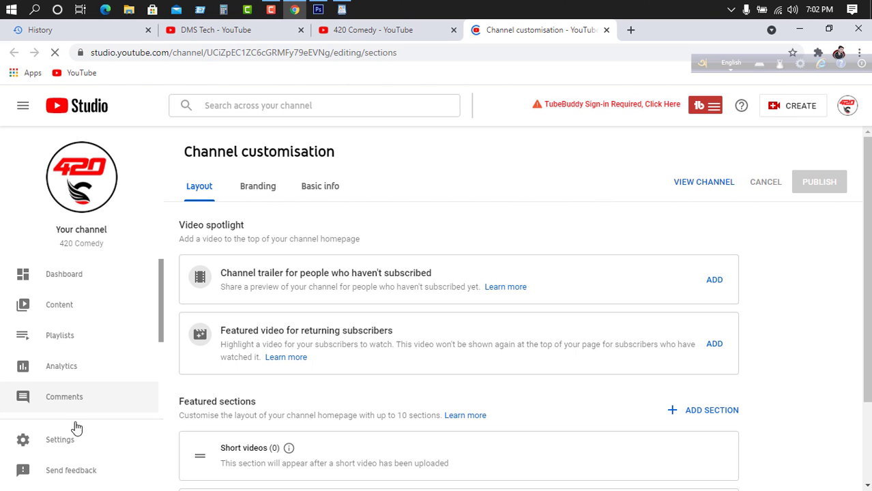
Open the channel's basic info in the Studio settings and place the cursor in the Keywords field.
{"action": "left_click", "coordinate": [60, 442]}
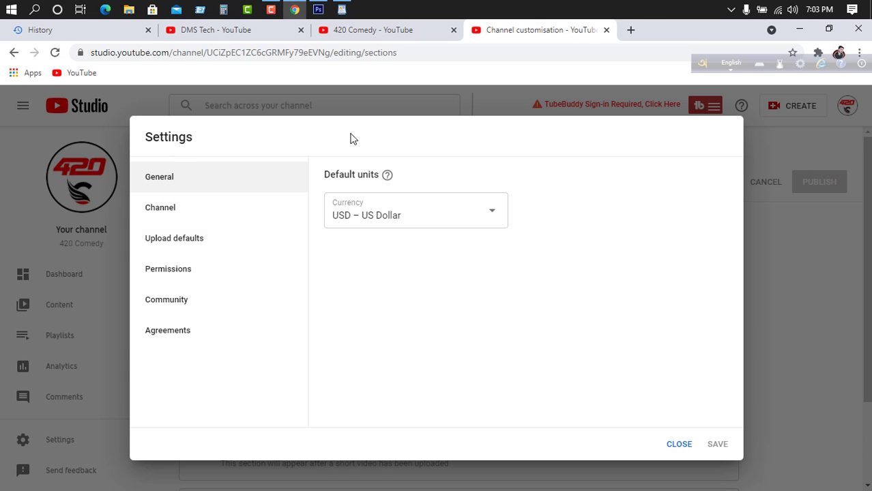
{"action": "left_click", "coordinate": [167, 214]}
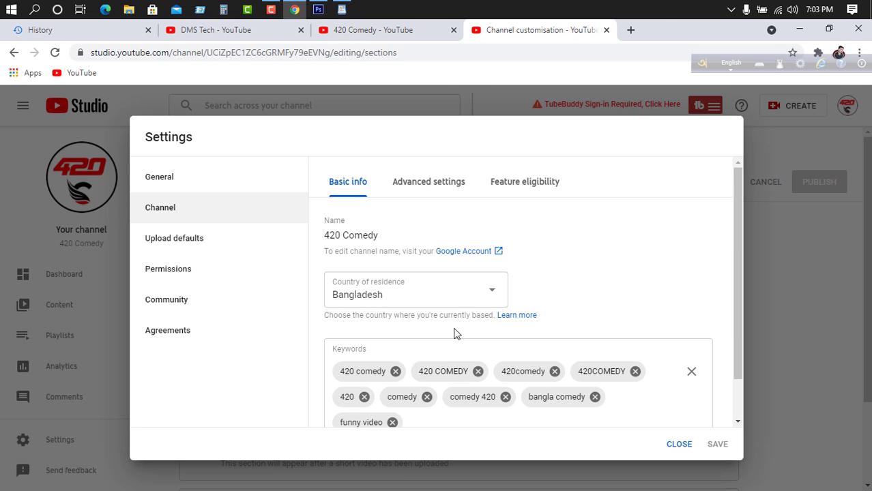
{"action": "scroll", "coordinate": [454, 313], "scroll_direction": "down", "scroll_amount": 2}
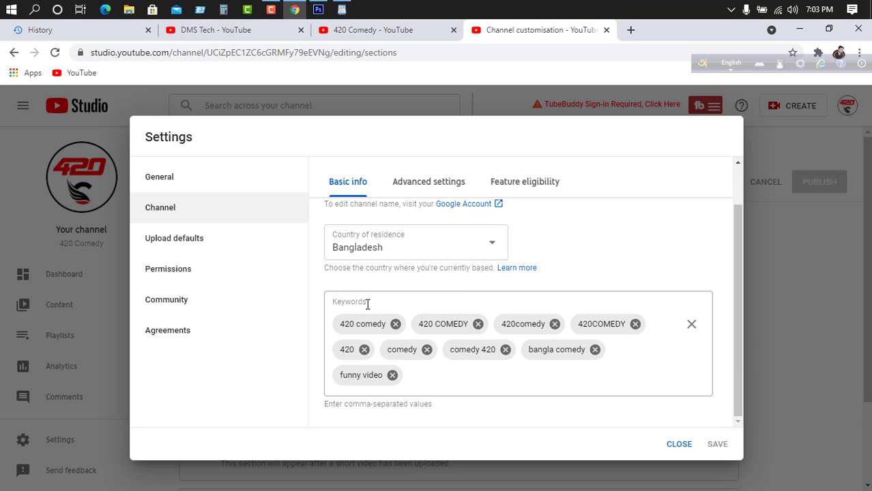
{"action": "left_click", "coordinate": [435, 378]}
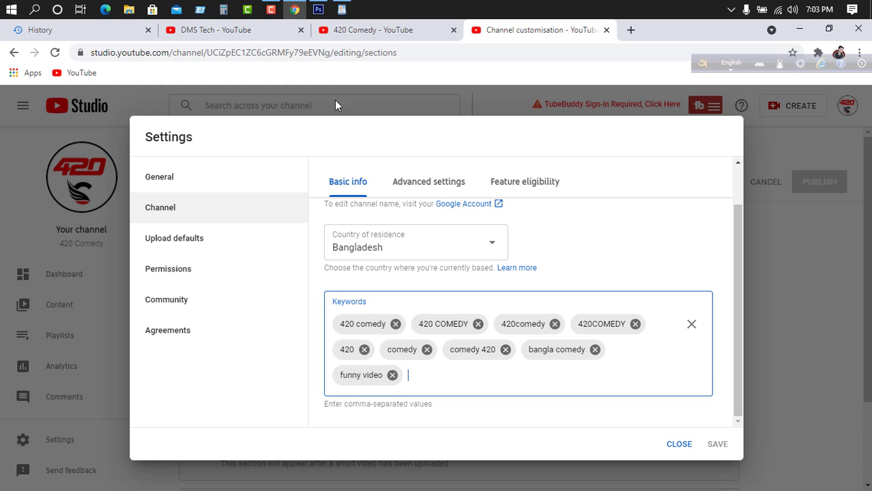
Check the channel tag list in the WordPad notes, return to the channel keywords in Chrome and close the settings.
{"action": "left_click", "coordinate": [341, 9]}
{"action": "triple_click", "coordinate": [409, 250]}
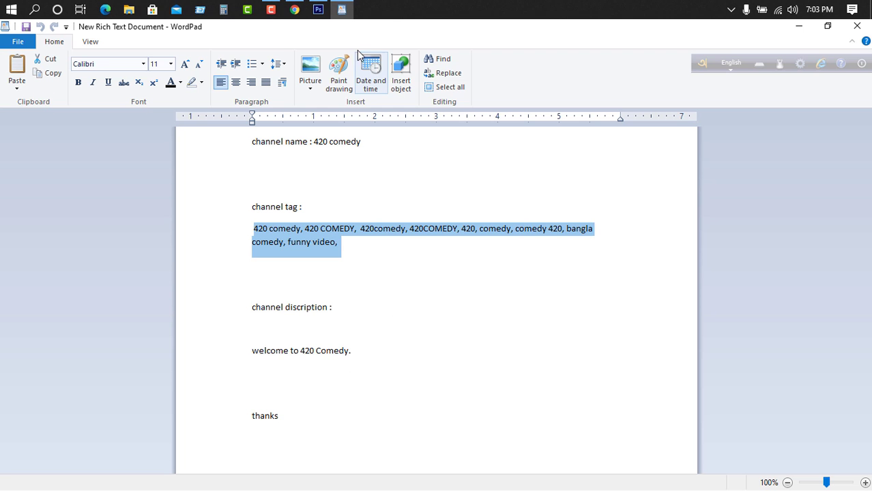
{"action": "left_click", "coordinate": [342, 10]}
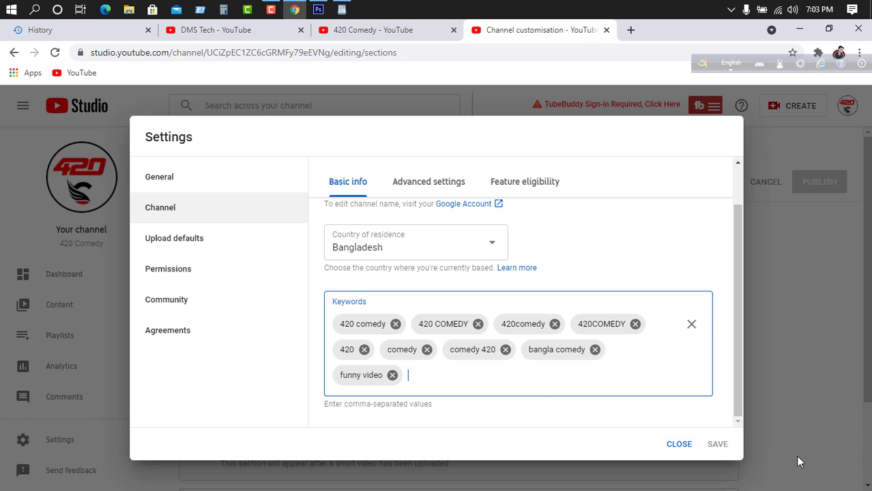
{"action": "left_click", "coordinate": [718, 447]}
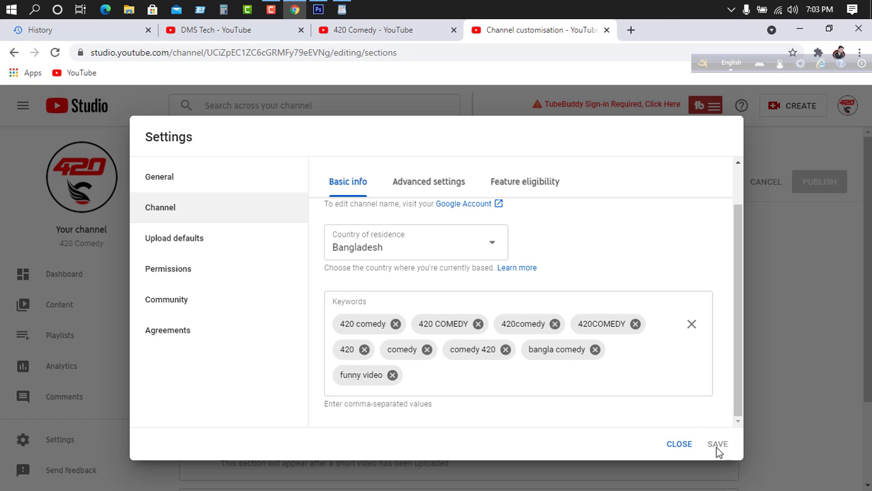
{"action": "left_click", "coordinate": [679, 445]}
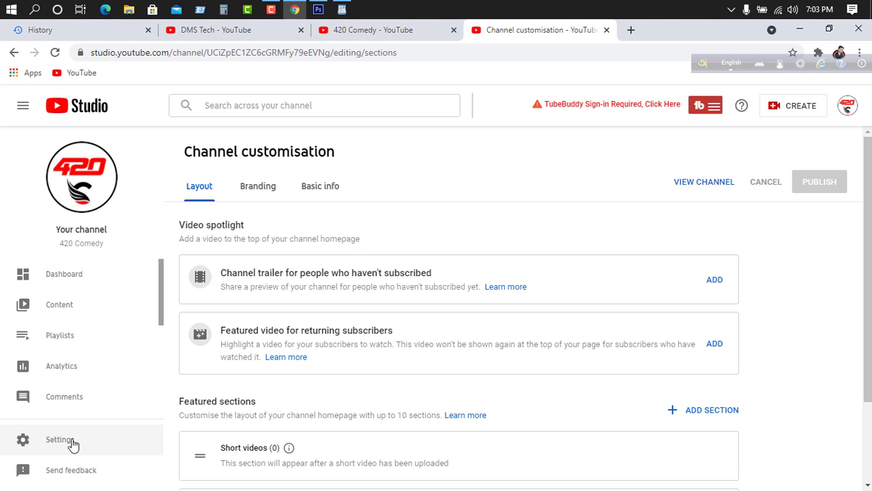
Review the upload defaults' basic info, including the description, visibility and tags, and close the settings.
{"action": "left_click", "coordinate": [58, 444]}
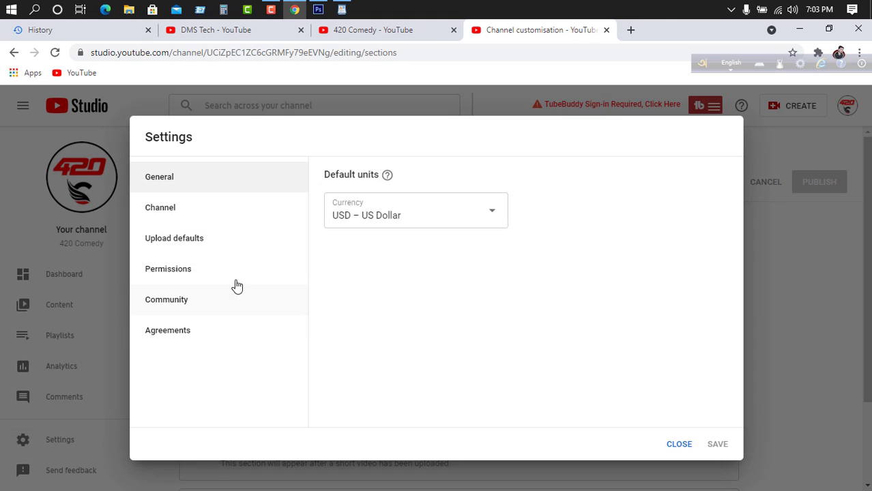
{"action": "left_click", "coordinate": [193, 244]}
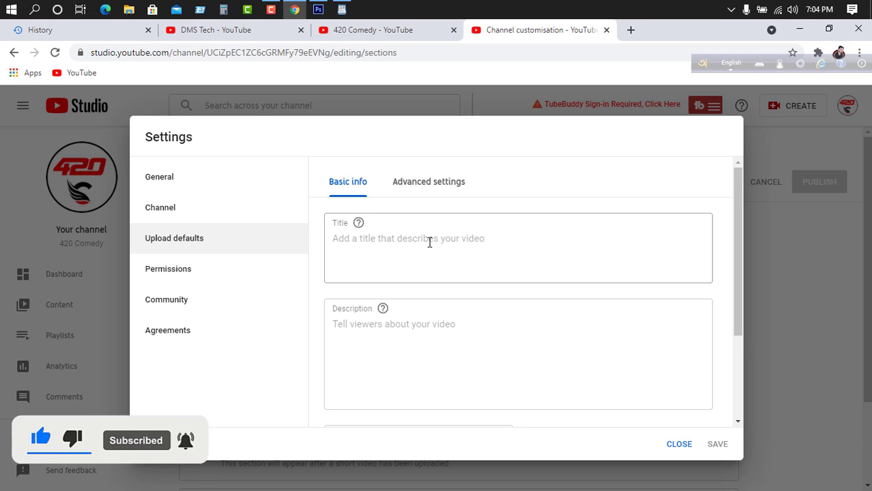
{"action": "left_click", "coordinate": [450, 326]}
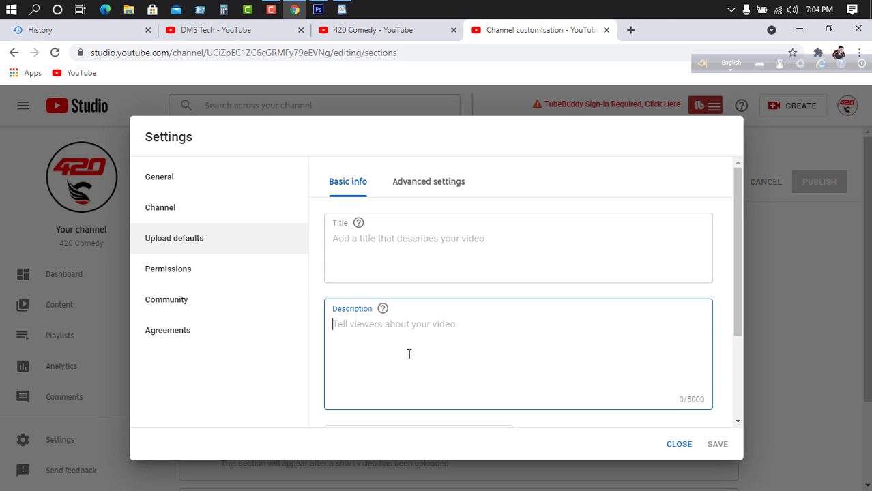
{"action": "scroll", "coordinate": [415, 329], "scroll_direction": "down", "scroll_amount": 2}
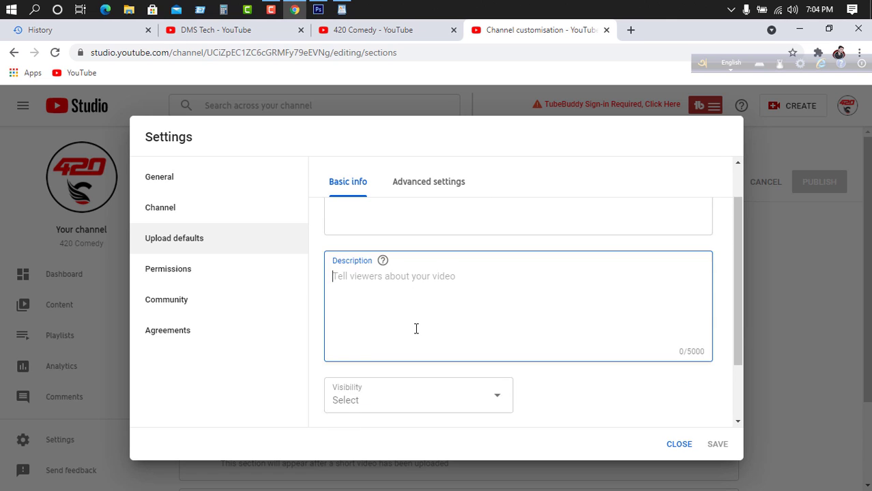
{"action": "scroll", "coordinate": [445, 293], "scroll_direction": "down", "scroll_amount": 1}
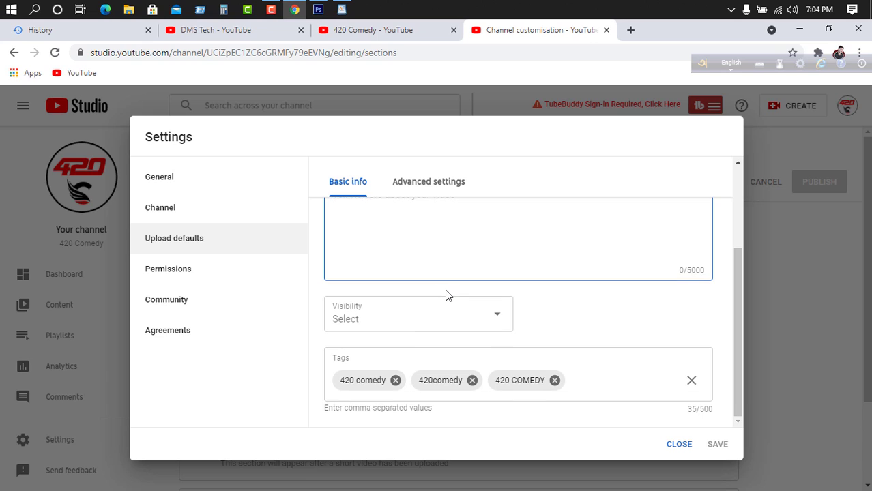
{"action": "left_click", "coordinate": [580, 382]}
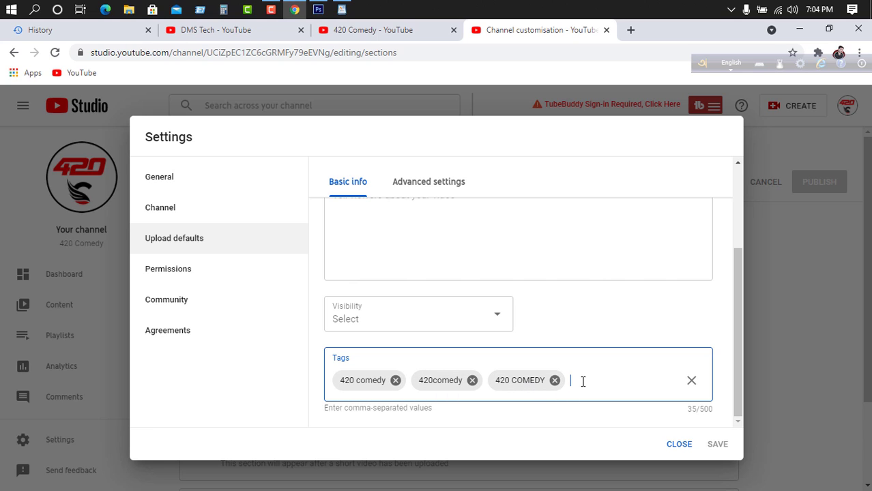
{"action": "left_click", "coordinate": [769, 460]}
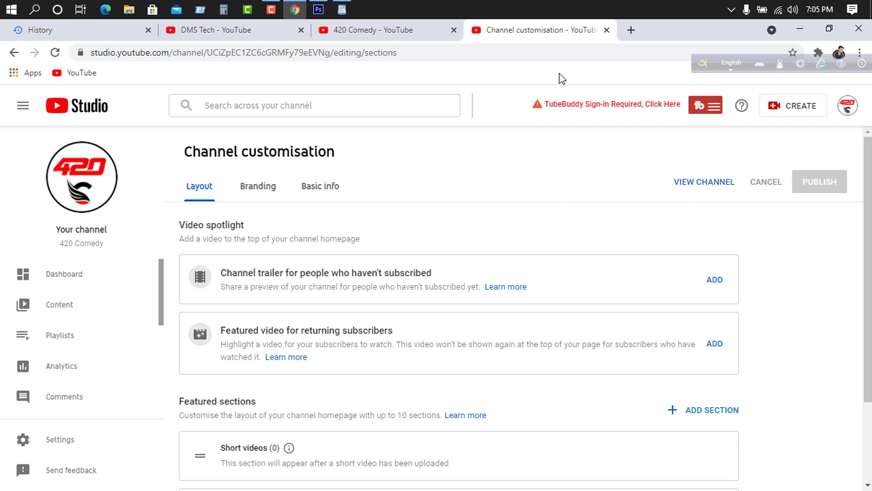
Switch to the 420 folder in File Explorer and open the detailed properties of the 420-comedy-logo image.
{"action": "left_click", "coordinate": [799, 30]}
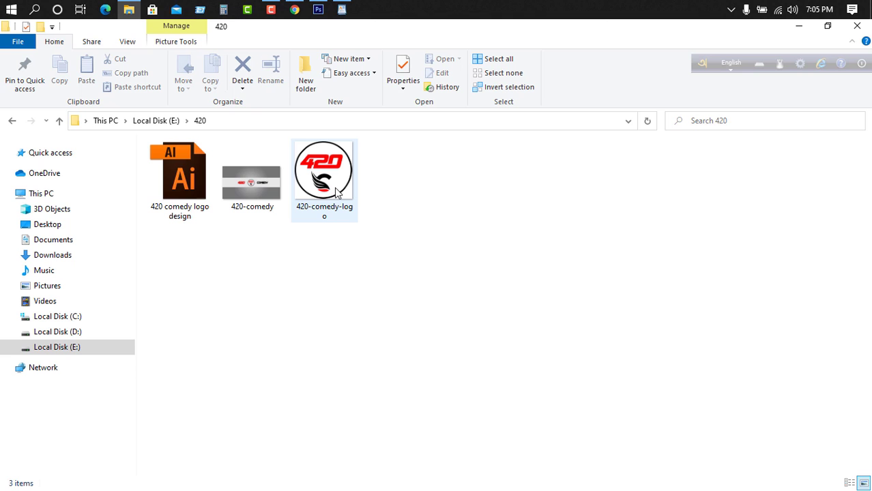
{"action": "left_click", "coordinate": [328, 189]}
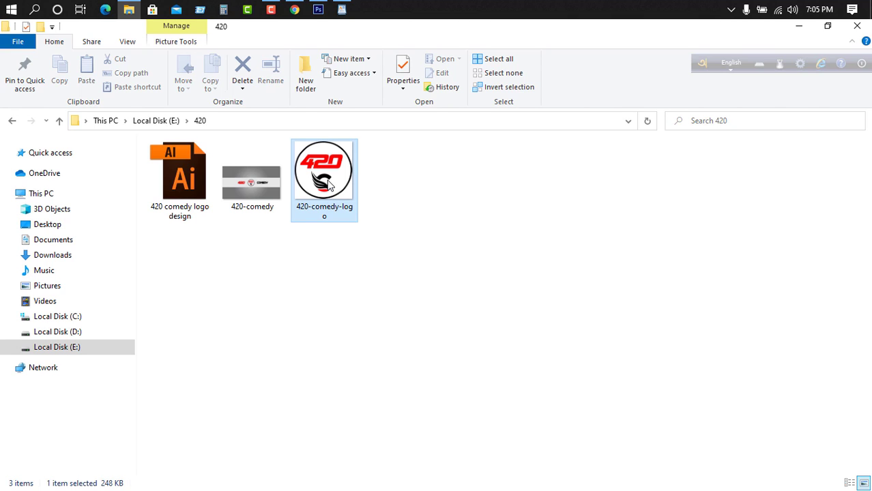
{"action": "right_click", "coordinate": [328, 188]}
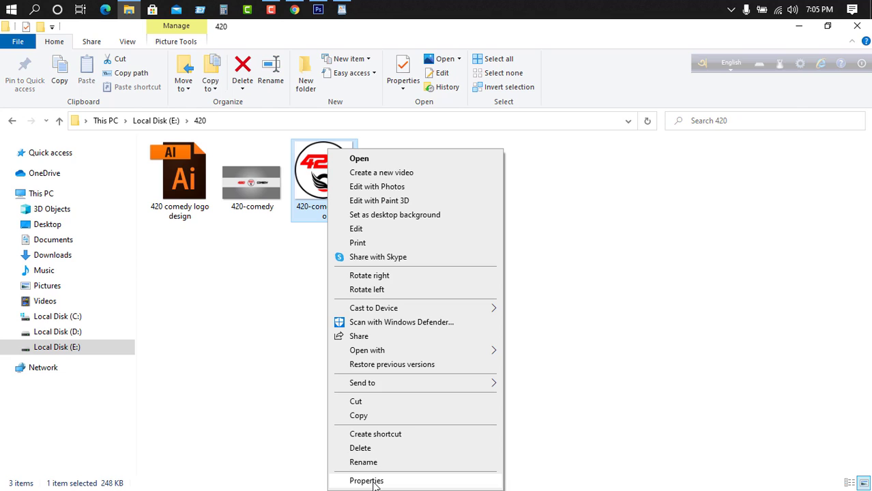
{"action": "left_click", "coordinate": [367, 481]}
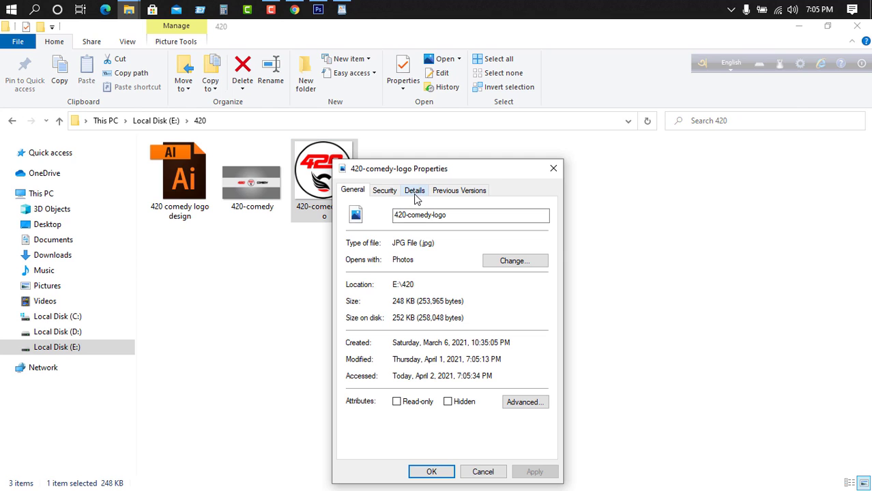
{"action": "left_click", "coordinate": [414, 191]}
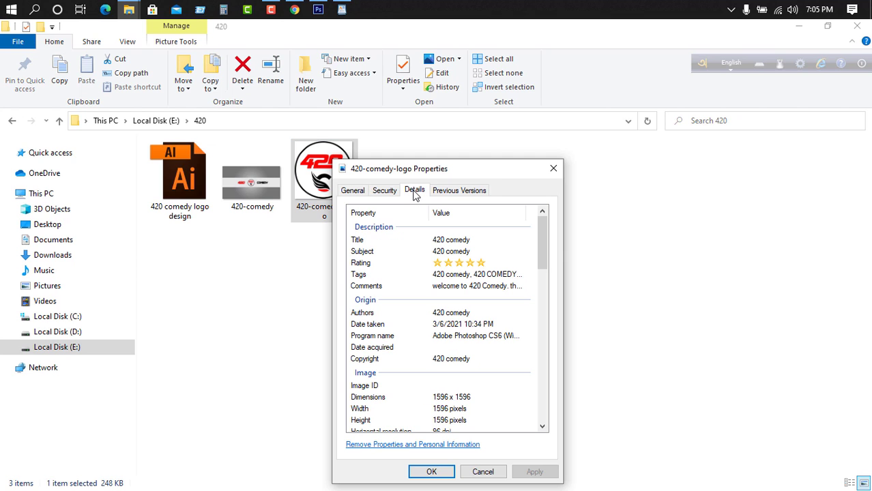
Select the logo image's Title value and compare it with the channel name in the WordPad notes.
{"action": "left_click", "coordinate": [480, 241]}
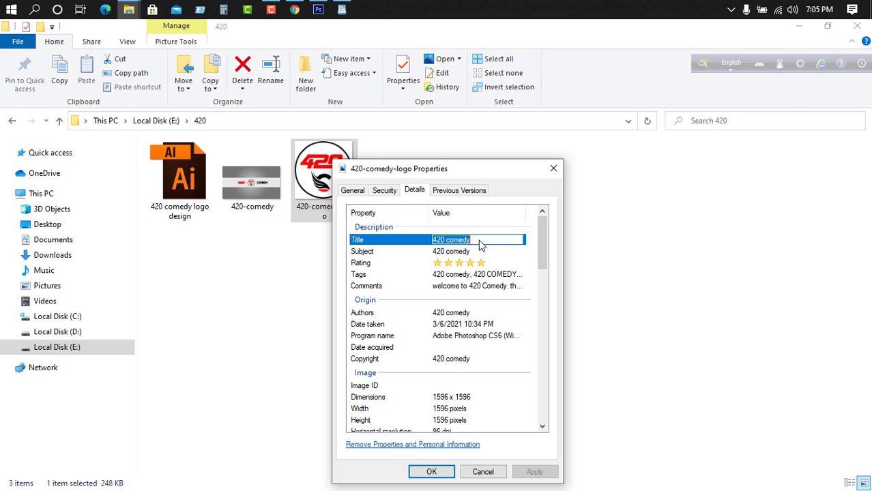
{"action": "left_click", "coordinate": [341, 10]}
{"action": "left_click_drag", "start_coordinate": [375, 141], "coordinate": [313, 142]}
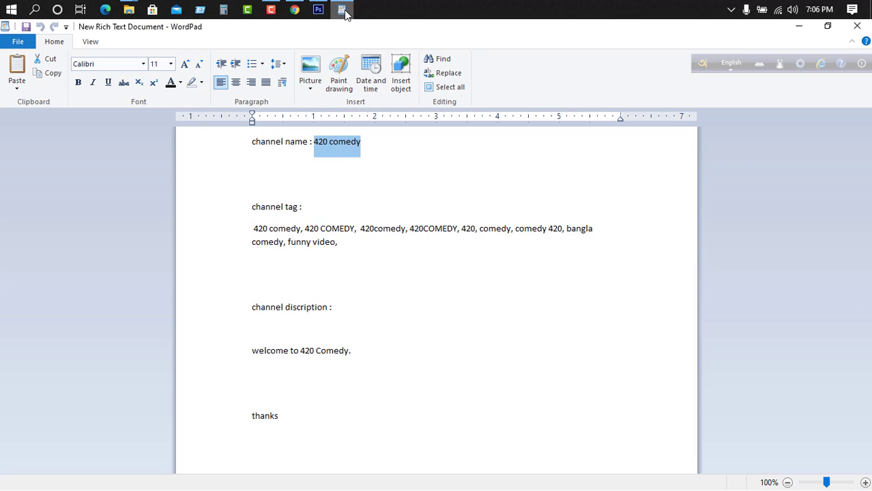
{"action": "key", "text": "alt+Tab"}
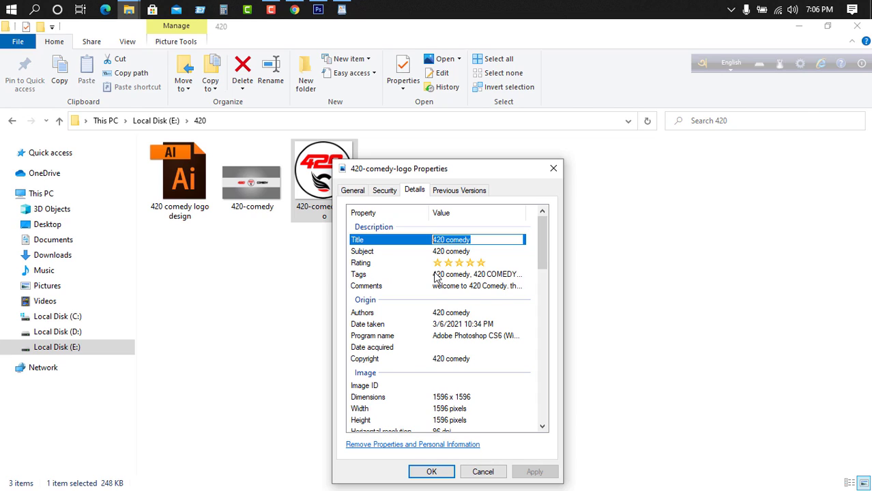
Compare the logo image's Tags value with the channel tag list in the WordPad notes and return to the properties.
{"action": "left_click", "coordinate": [483, 277]}
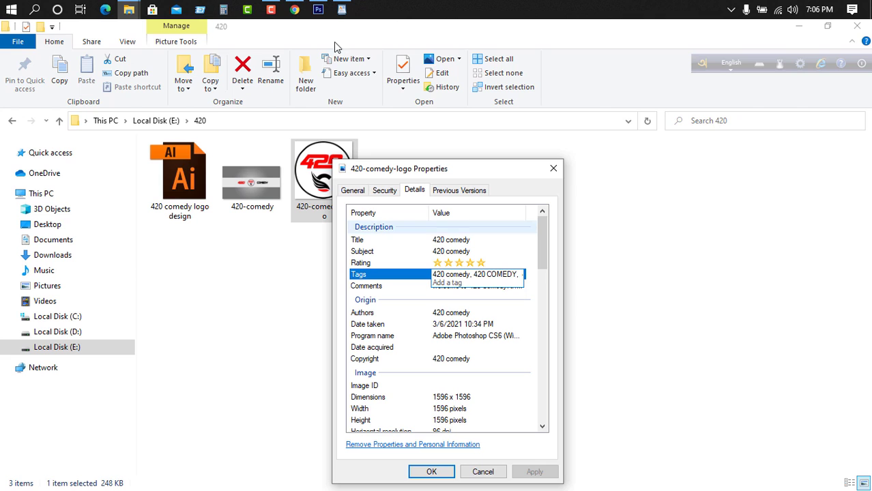
{"action": "left_click", "coordinate": [342, 9]}
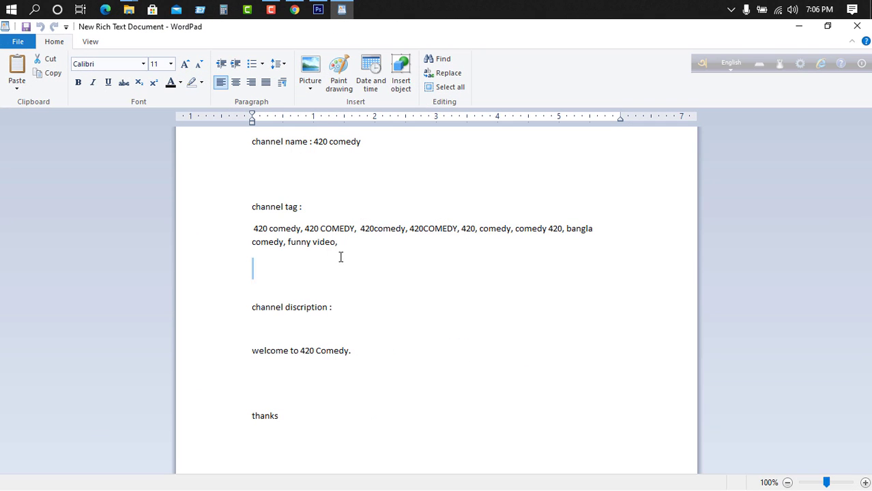
{"action": "left_click_drag", "start_coordinate": [341, 255], "coordinate": [220, 232]}
{"action": "left_click", "coordinate": [344, 14]}
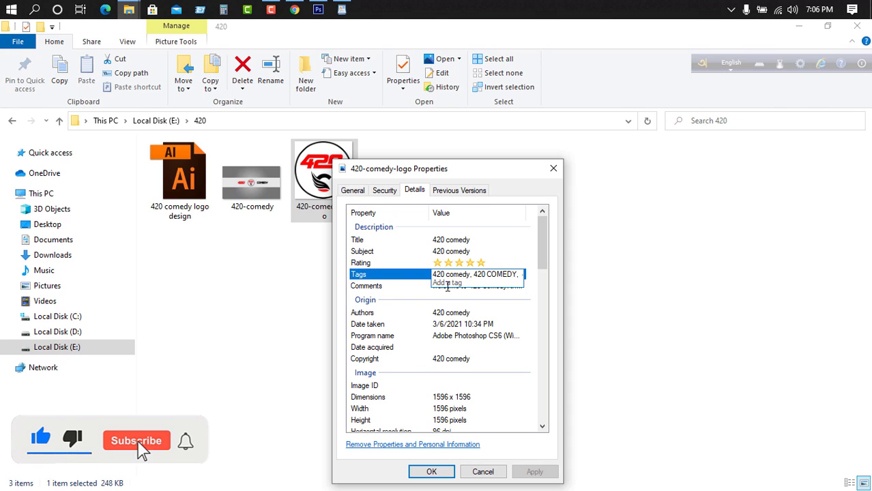
Compare the logo image's Comments value with the channel description text in the WordPad notes.
{"action": "left_click", "coordinate": [404, 287]}
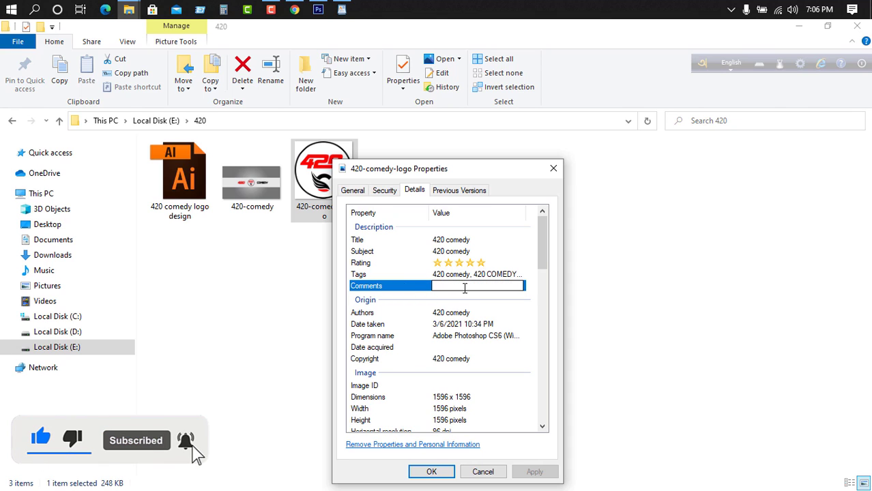
{"action": "left_click", "coordinate": [343, 12]}
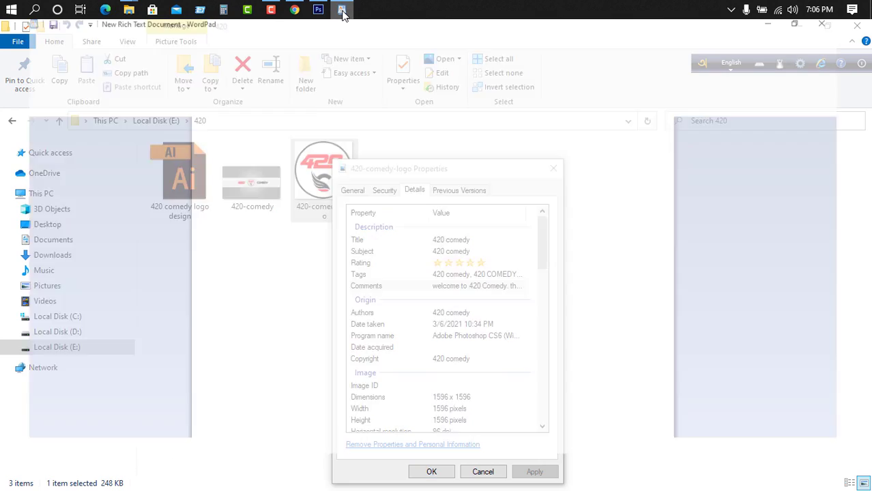
{"action": "left_click_drag", "start_coordinate": [375, 347], "coordinate": [267, 403]}
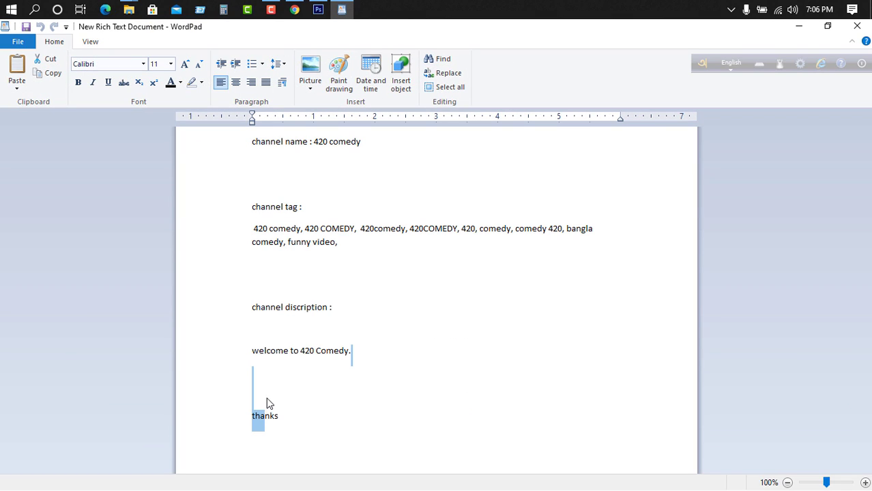
{"action": "left_click", "coordinate": [342, 10]}
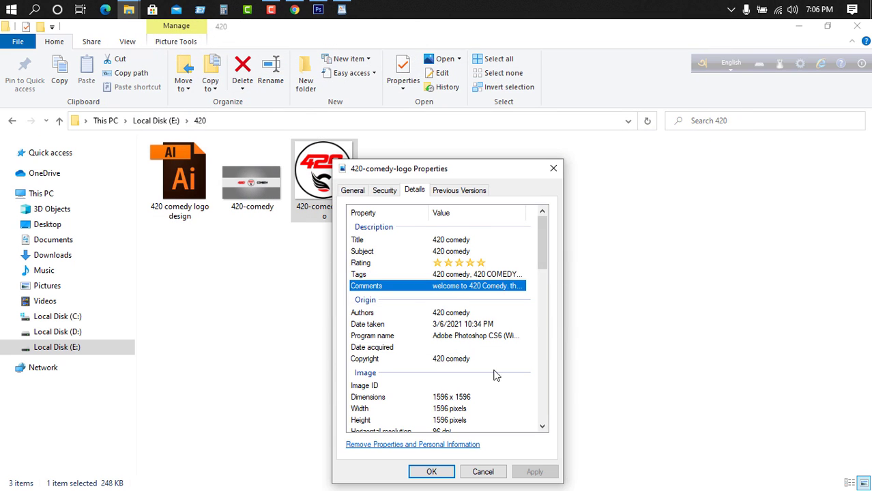
{"action": "left_click", "coordinate": [479, 286]}
{"action": "key", "text": "ctrl+v"}
{"action": "key", "text": "Return"}
Check the logo image's Authors and Copyright values and close its properties.
{"action": "left_click", "coordinate": [452, 312]}
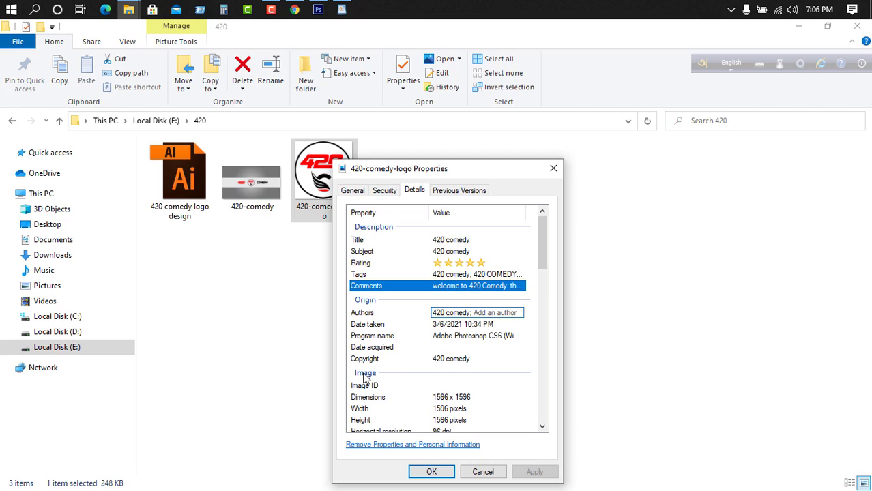
{"action": "left_click", "coordinate": [474, 360]}
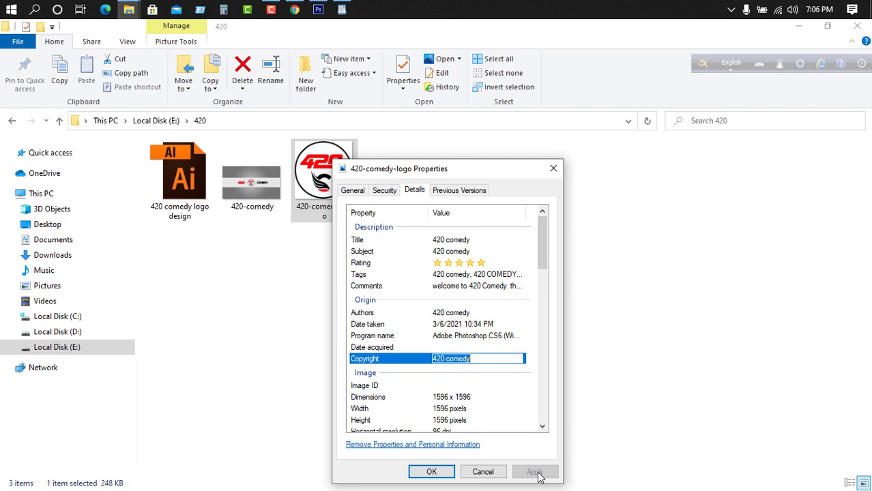
{"action": "left_click", "coordinate": [437, 476]}
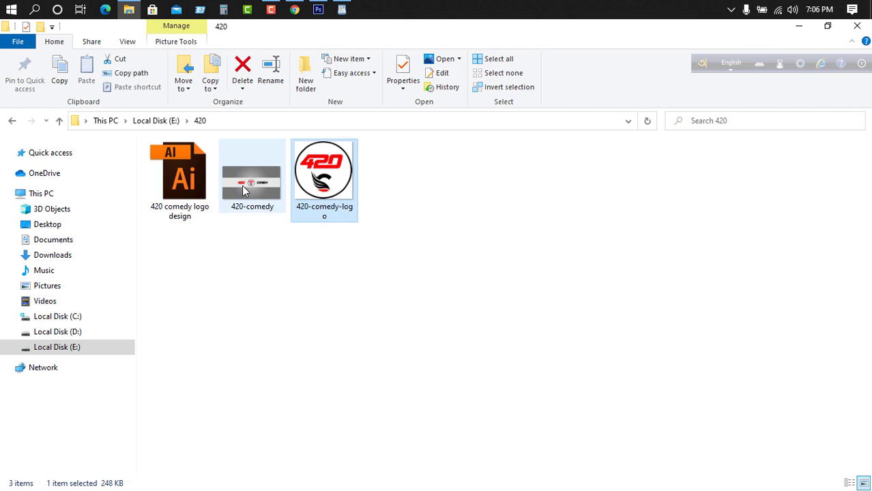
Open the detailed properties of the 420-comedy banner image, check them against the WordPad notes and close them.
{"action": "left_click", "coordinate": [244, 191]}
{"action": "right_click", "coordinate": [243, 191]}
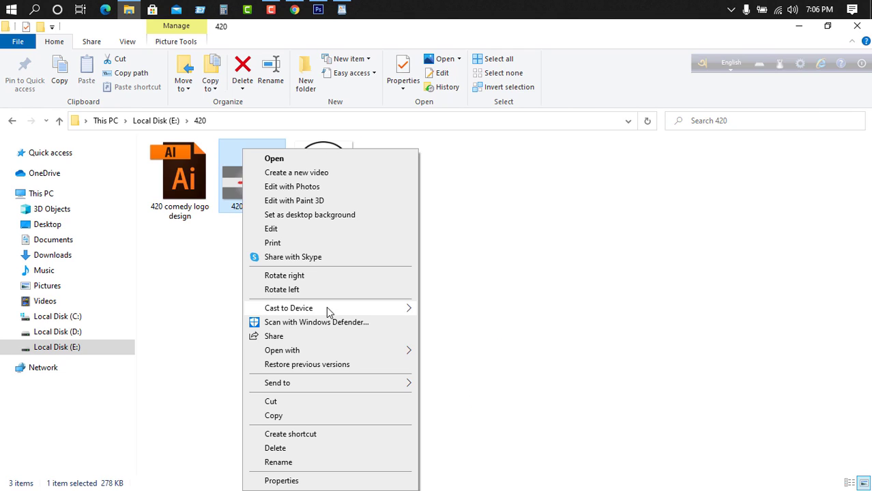
{"action": "left_click", "coordinate": [281, 481]}
{"action": "left_click", "coordinate": [330, 191]}
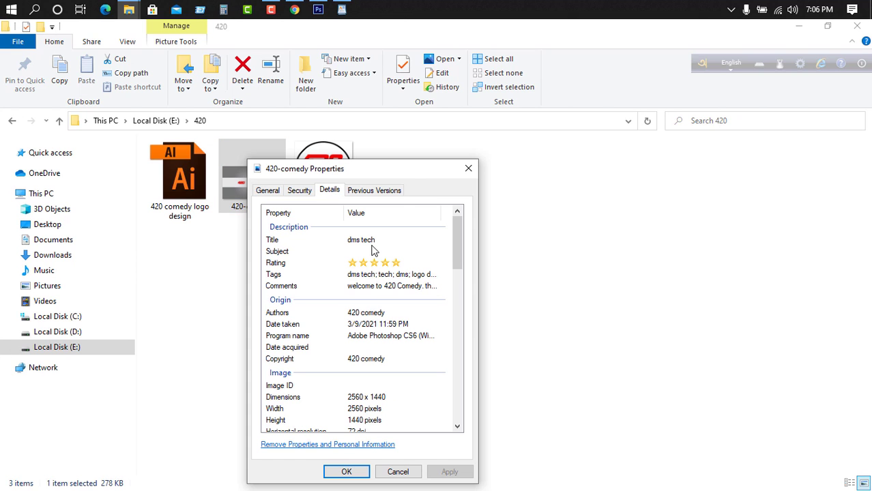
{"action": "left_click", "coordinate": [342, 9]}
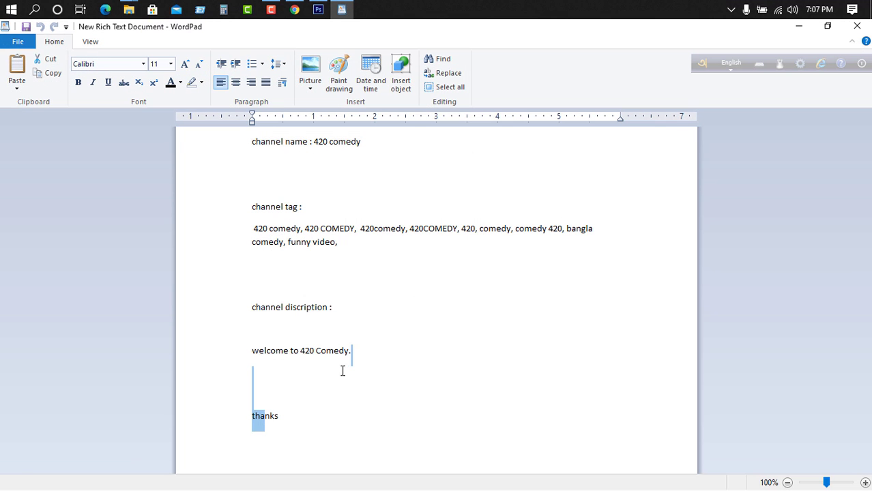
{"action": "left_click", "coordinate": [342, 9]}
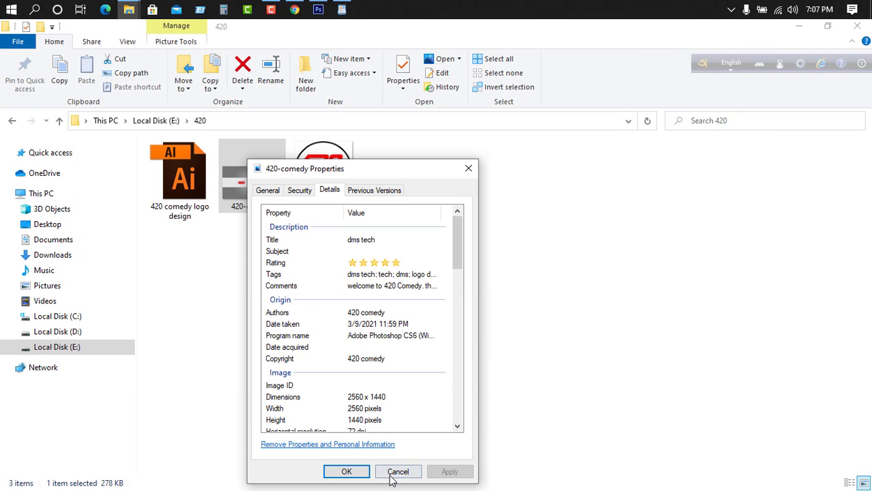
{"action": "left_click", "coordinate": [346, 472]}
{"action": "left_click_drag", "start_coordinate": [402, 237], "coordinate": [254, 186]}
{"action": "left_click", "coordinate": [390, 267]}
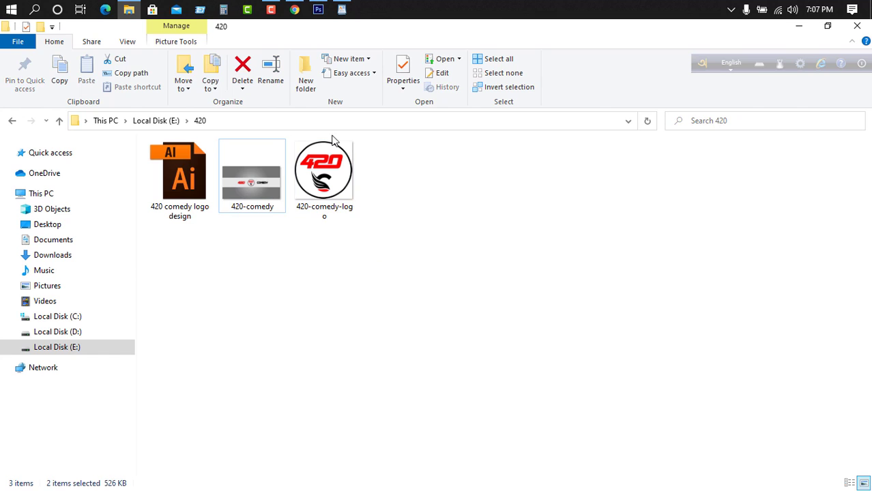
Switch to Chrome and replace the profile picture in the channel branding with the 420-comedy-logo image, keeping the default crop.
{"action": "left_click", "coordinate": [294, 9]}
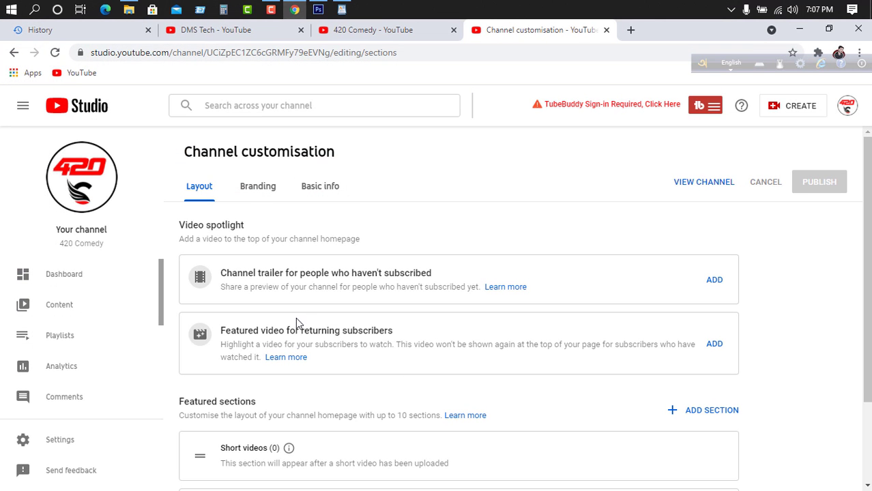
{"action": "left_click", "coordinate": [257, 191]}
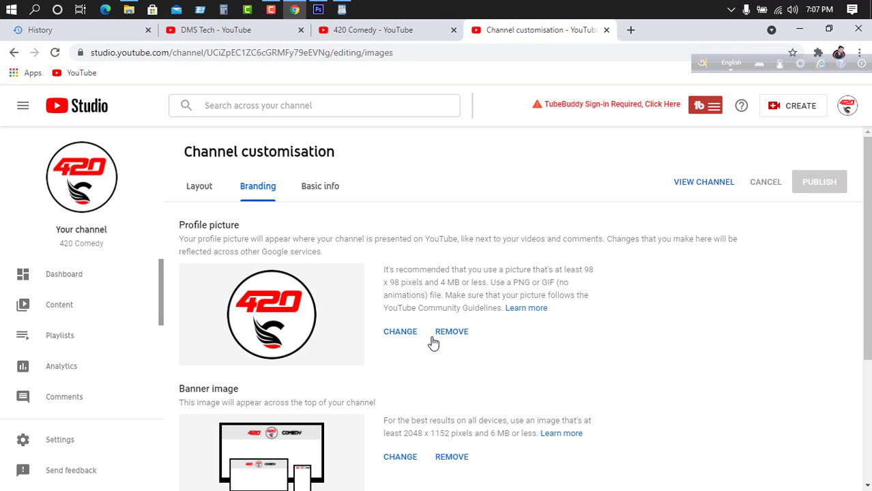
{"action": "scroll", "coordinate": [438, 348], "scroll_direction": "down", "scroll_amount": 1}
{"action": "scroll", "coordinate": [443, 335], "scroll_direction": "up", "scroll_amount": 1}
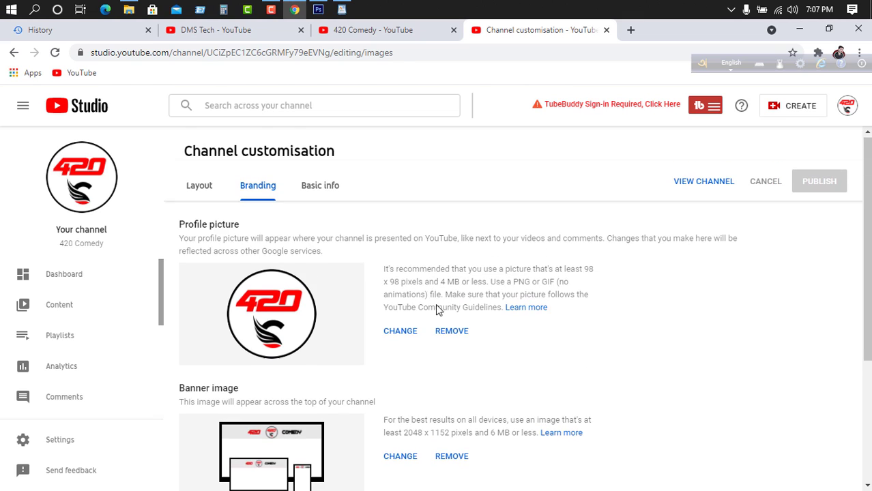
{"action": "left_click", "coordinate": [402, 332]}
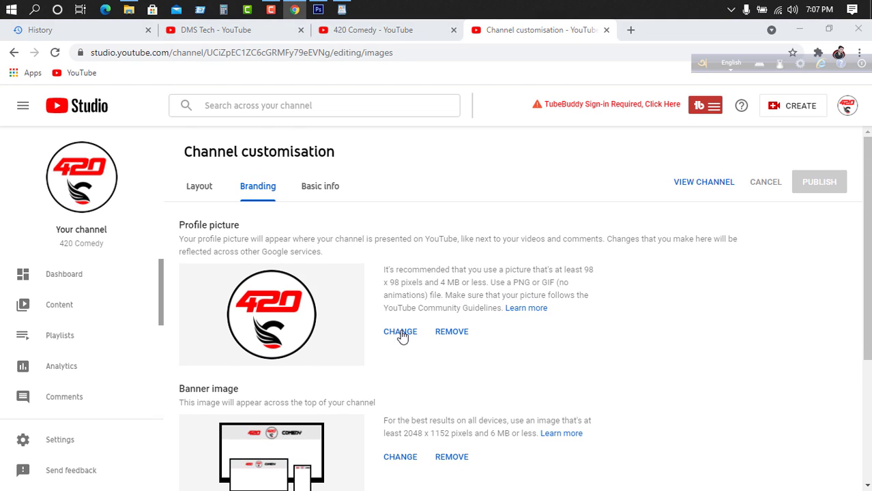
{"action": "left_click", "coordinate": [228, 123]}
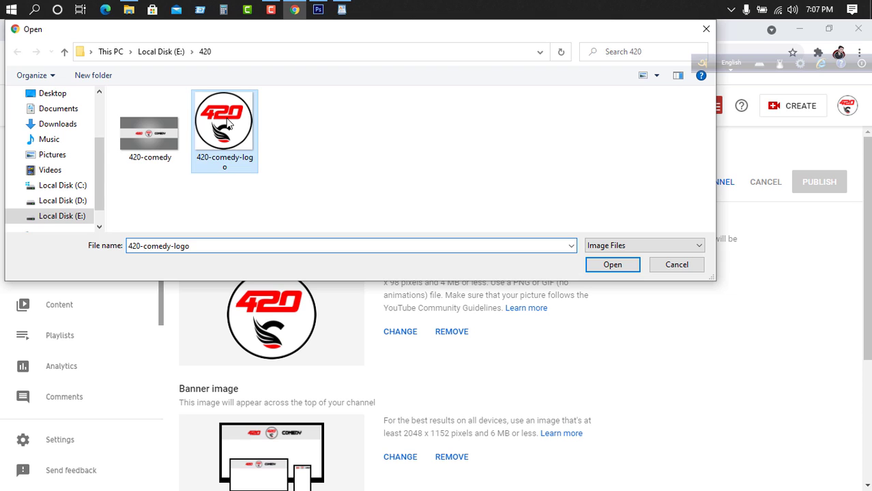
{"action": "left_click", "coordinate": [616, 265]}
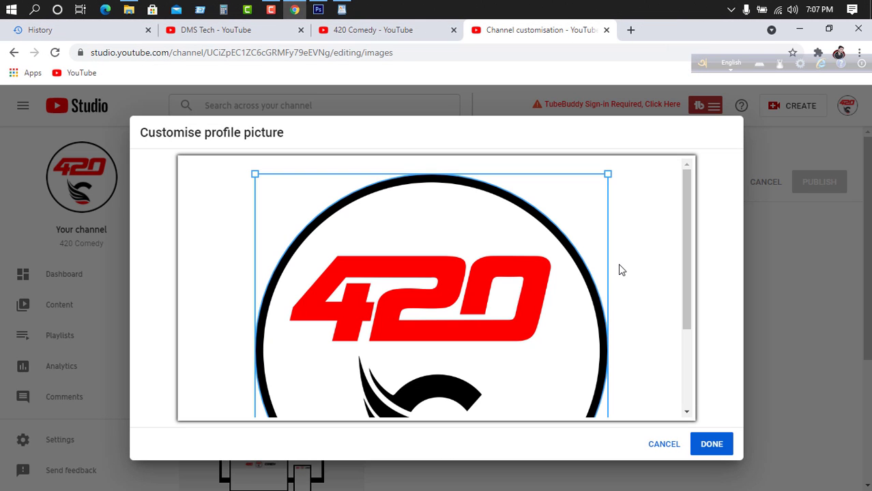
{"action": "left_click", "coordinate": [726, 452]}
Replace the channel's banner image with the 420-comedy image, keeping the default crop.
{"action": "scroll", "coordinate": [247, 252], "scroll_direction": "down", "scroll_amount": 3}
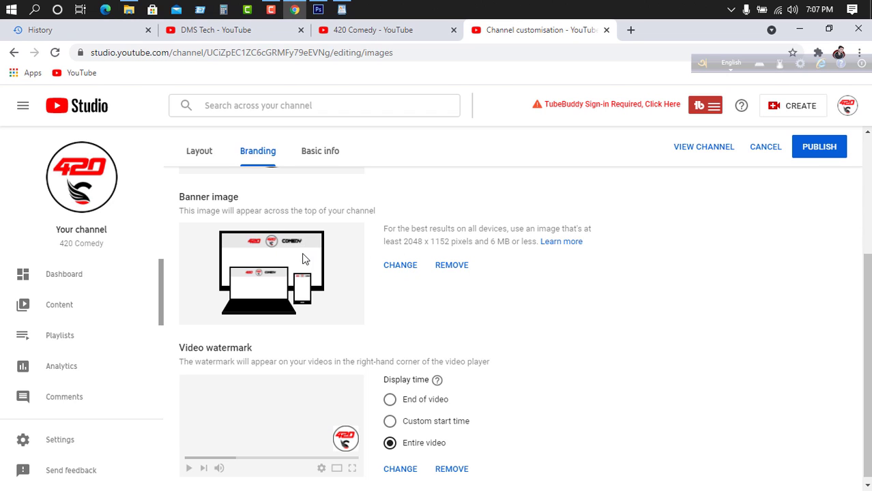
{"action": "left_click", "coordinate": [396, 270]}
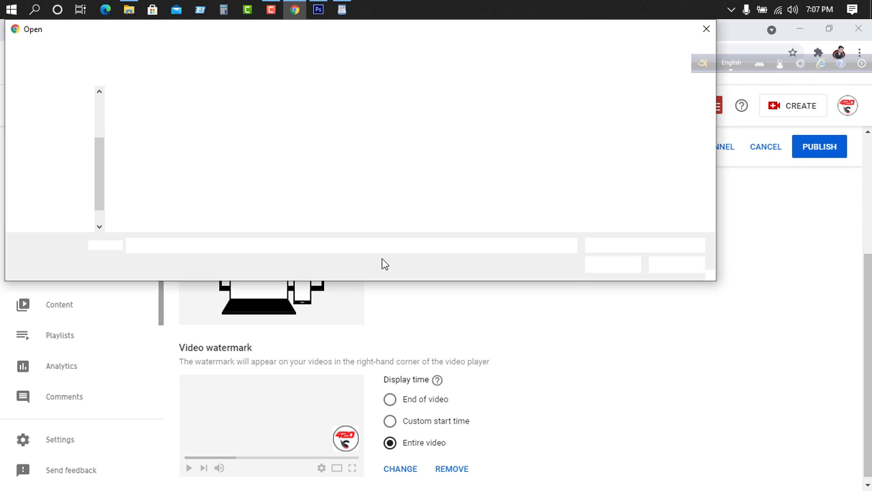
{"action": "left_click", "coordinate": [164, 140]}
{"action": "left_click", "coordinate": [610, 268]}
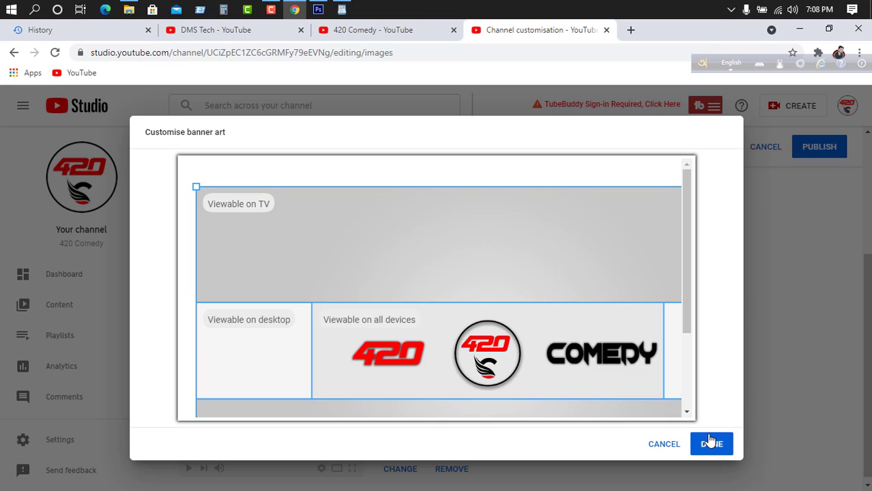
{"action": "left_click", "coordinate": [710, 445]}
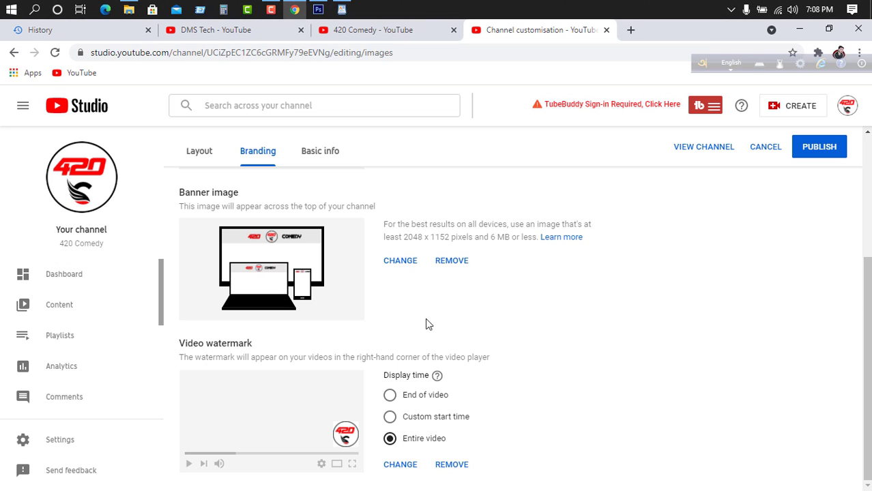
Review the profile picture, banner image and video watermark, and publish the branding changes.
{"action": "scroll", "coordinate": [426, 301], "scroll_direction": "up", "scroll_amount": 3}
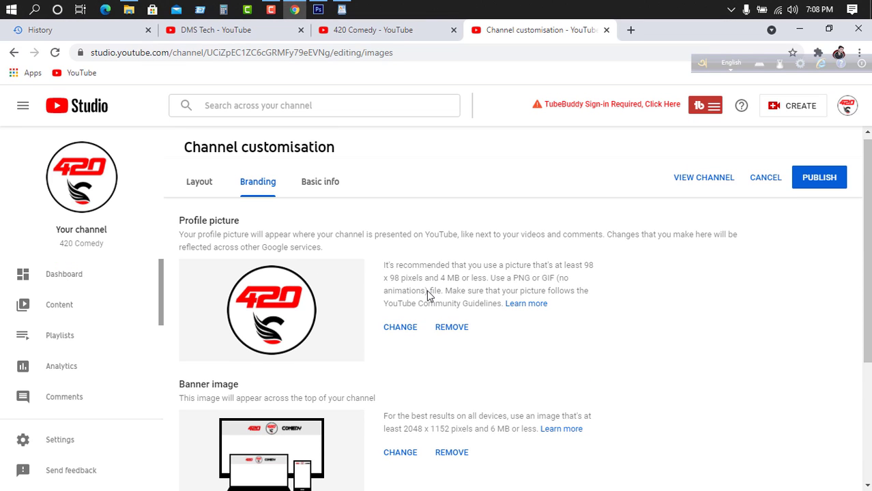
{"action": "scroll", "coordinate": [282, 328], "scroll_direction": "down", "scroll_amount": 1}
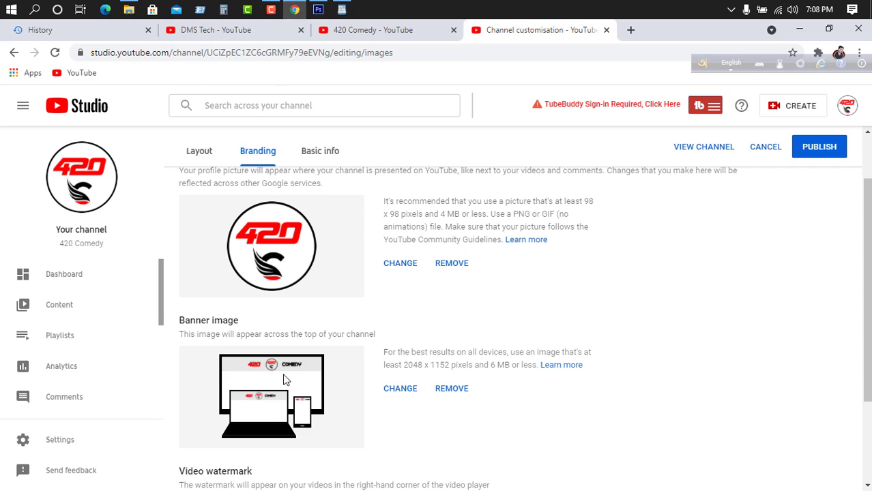
{"action": "scroll", "coordinate": [315, 373], "scroll_direction": "down", "scroll_amount": 2}
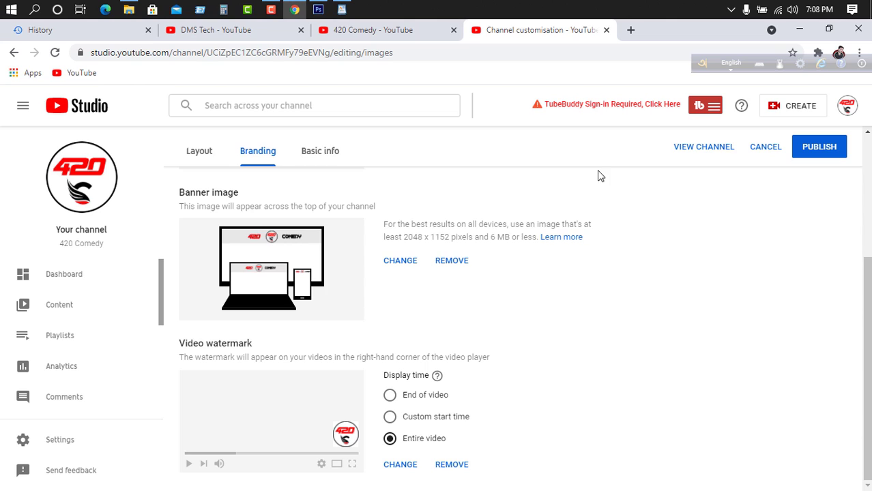
{"action": "scroll", "coordinate": [571, 251], "scroll_direction": "up", "scroll_amount": 3}
{"action": "scroll", "coordinate": [349, 472], "scroll_direction": "down", "scroll_amount": 3}
{"action": "scroll", "coordinate": [563, 320], "scroll_direction": "up", "scroll_amount": 2}
{"action": "scroll", "coordinate": [563, 321], "scroll_direction": "up", "scroll_amount": 1}
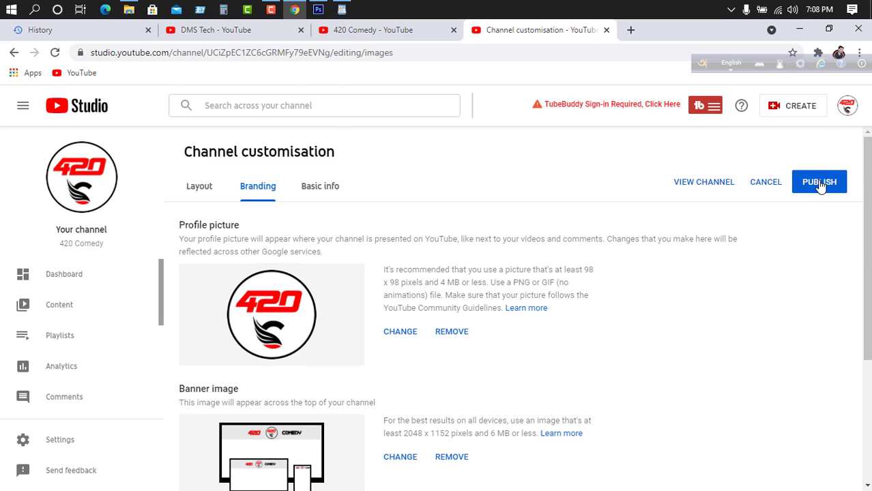
{"action": "left_click", "coordinate": [818, 181]}
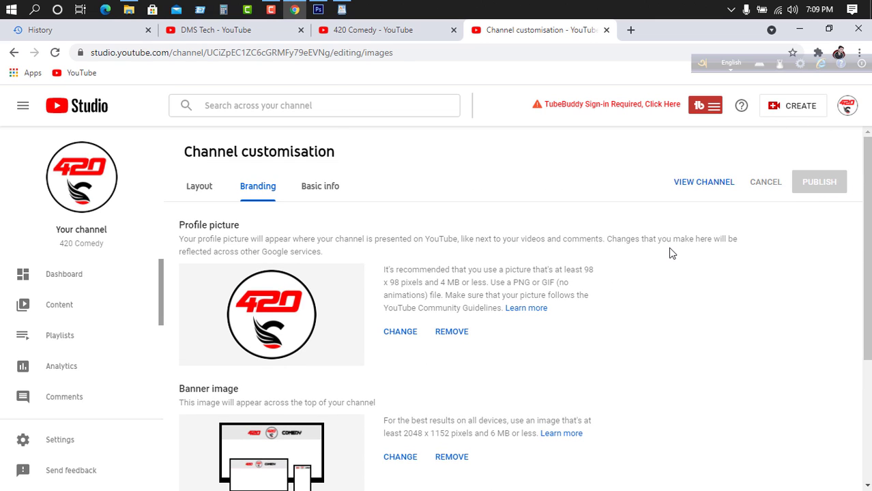
Look through the channel's basic info and activate the empty channel description field.
{"action": "left_click", "coordinate": [320, 189]}
{"action": "scroll", "coordinate": [329, 308], "scroll_direction": "down", "scroll_amount": 3}
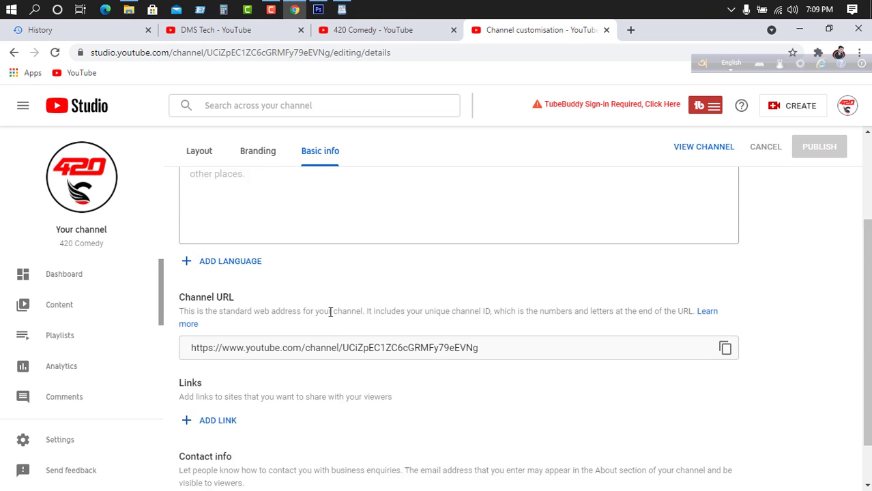
{"action": "scroll", "coordinate": [331, 315], "scroll_direction": "up", "scroll_amount": 3}
{"action": "left_click", "coordinate": [269, 305]}
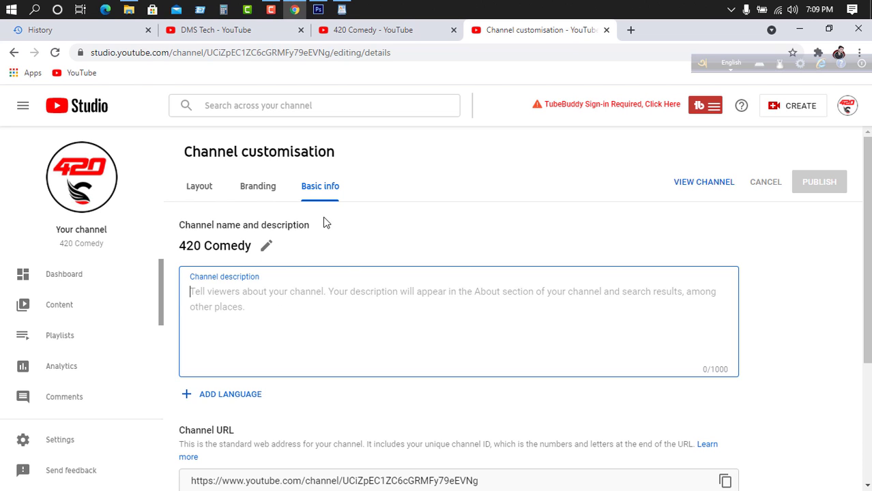
Switch to WordPad, select the "welcome to 420 Comedy." description text in the notes, and return to the channel description in Chrome.
{"action": "left_click", "coordinate": [342, 10]}
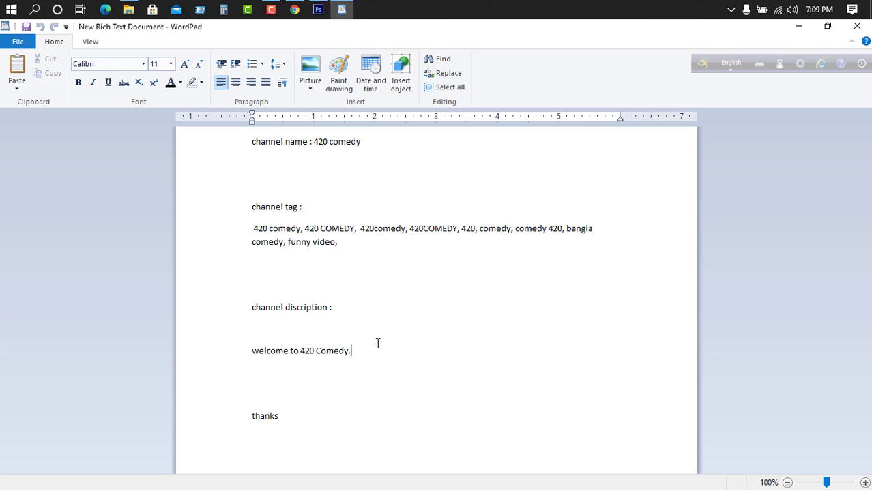
{"action": "left_click_drag", "start_coordinate": [376, 343], "coordinate": [330, 309]}
{"action": "left_click", "coordinate": [380, 369]}
{"action": "left_click_drag", "start_coordinate": [368, 338], "coordinate": [298, 409]}
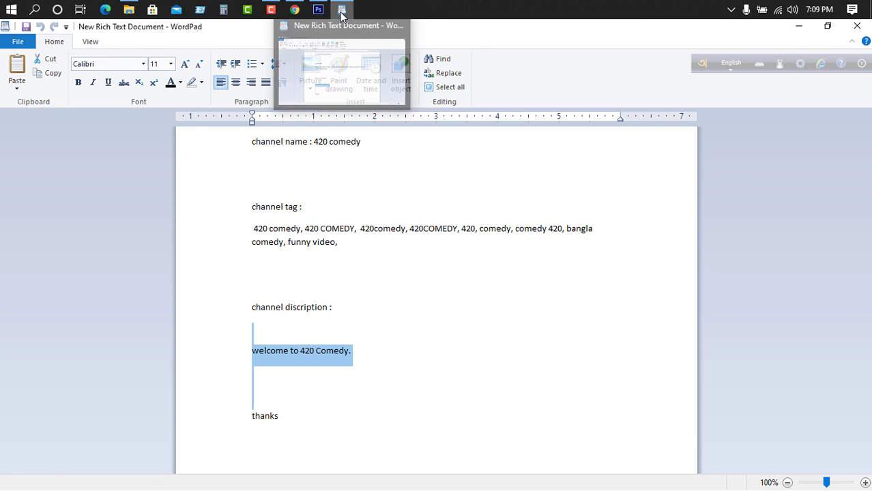
{"action": "left_click", "coordinate": [294, 10]}
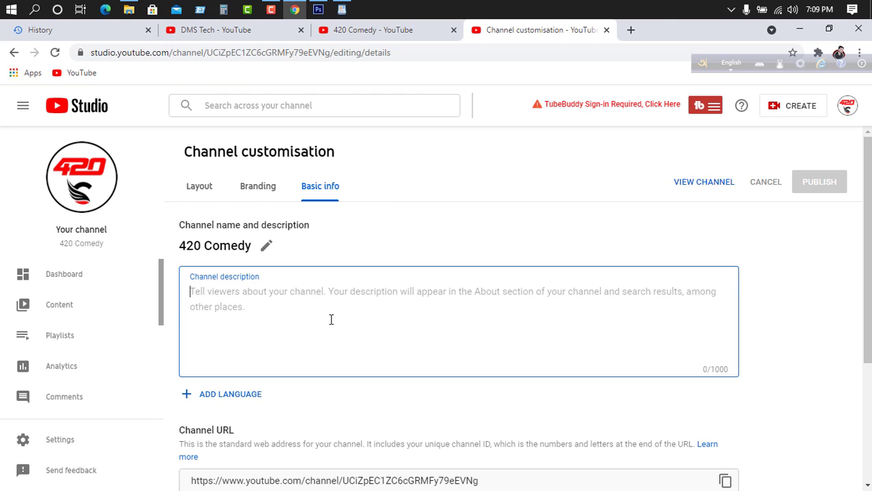